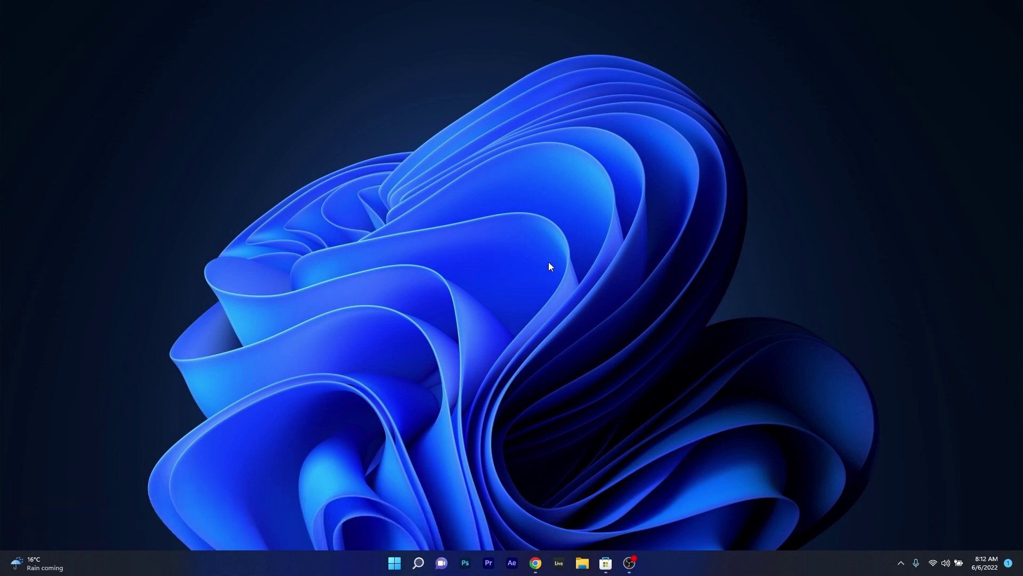
# Restore Microsoft Store and search it for 'Windows Subsystem for Android'
pyautogui.click(605, 564)
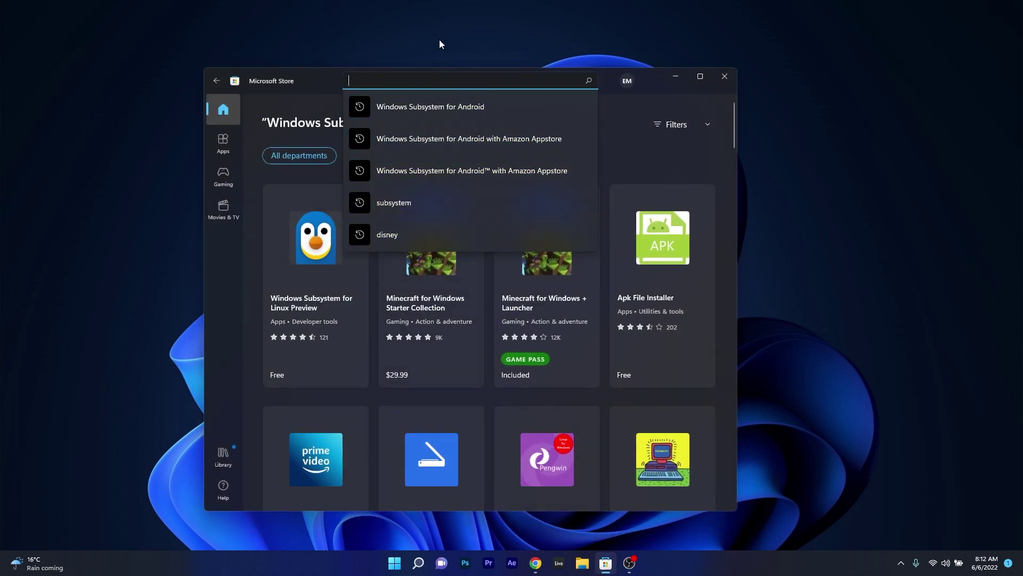
pyautogui.write('Windows Subsystem for Android')
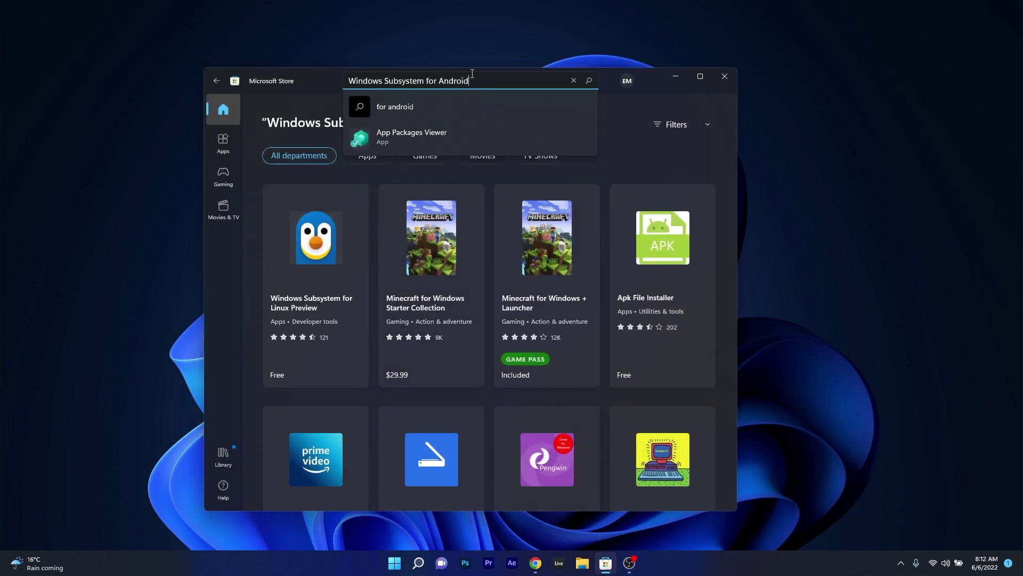
pyautogui.click(589, 84)
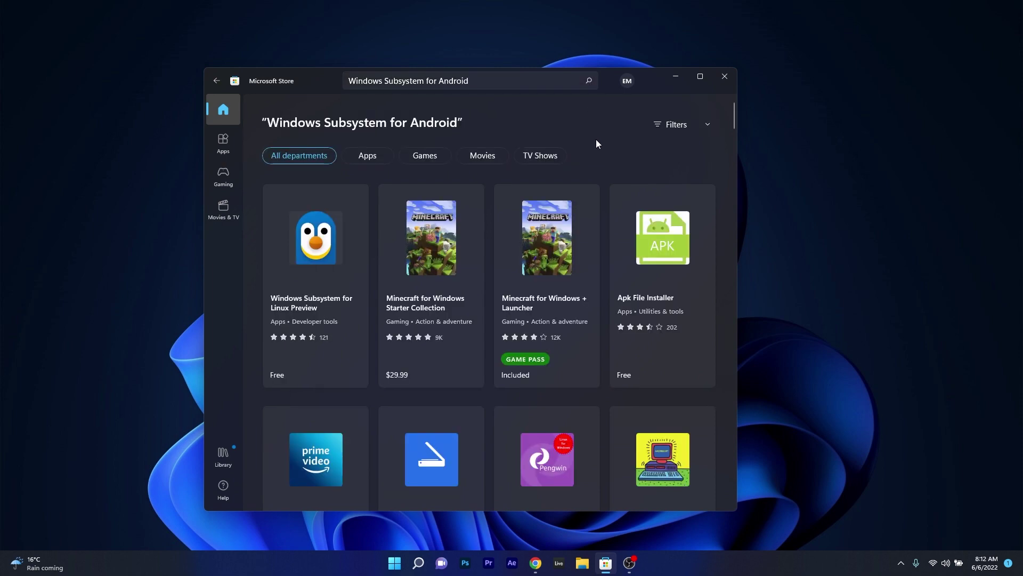
# Minimize the Store and use the apps.microsoft.com listing in Chrome to open the product in the Store
pyautogui.click(676, 76)
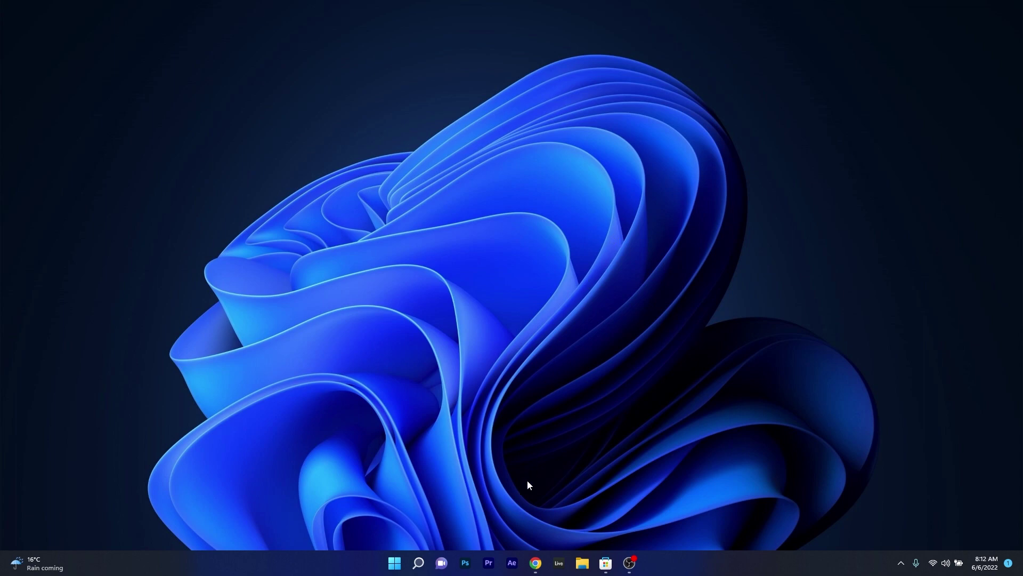
pyautogui.click(535, 564)
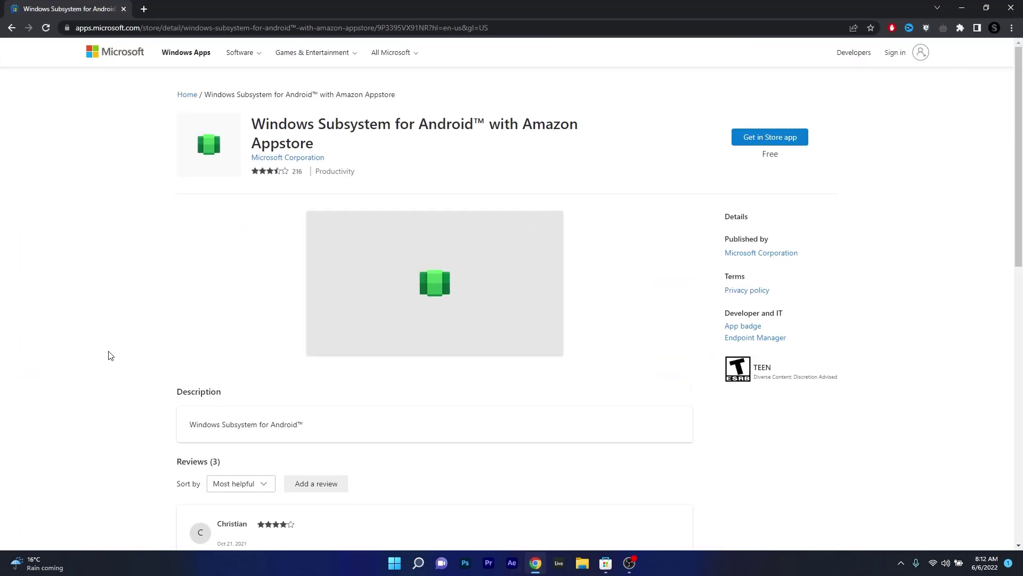
pyautogui.click(168, 26)
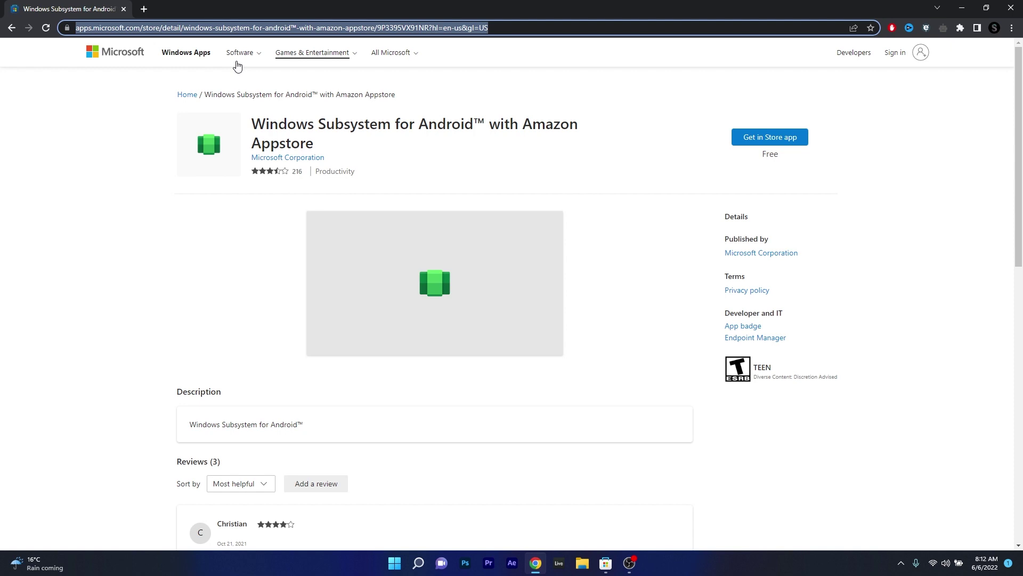
pyautogui.click(38, 199)
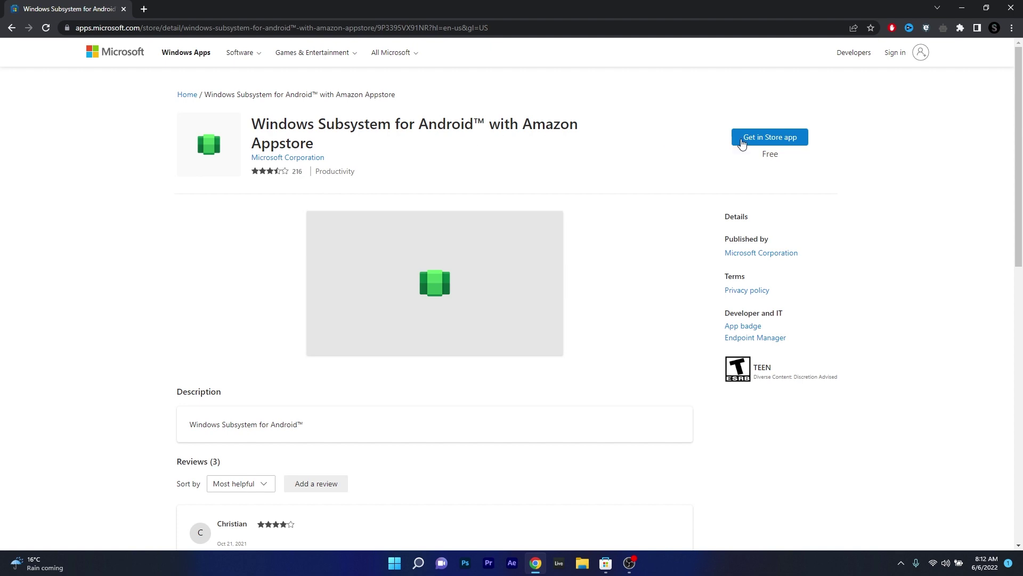
# Install Windows Subsystem for Android with Amazon Appstore, confirming setup with Next, then Download
pyautogui.click(779, 144)
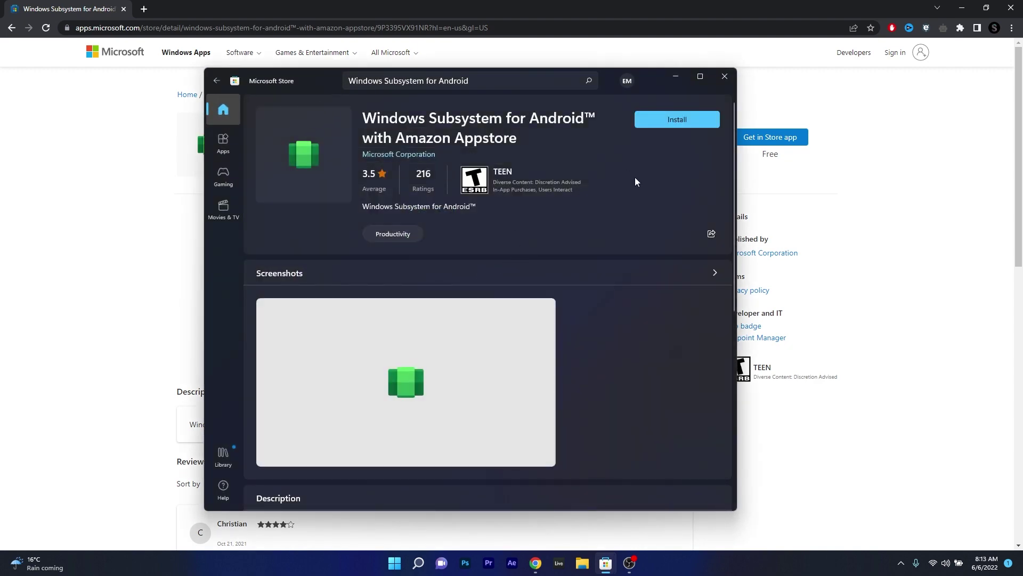
pyautogui.click(680, 120)
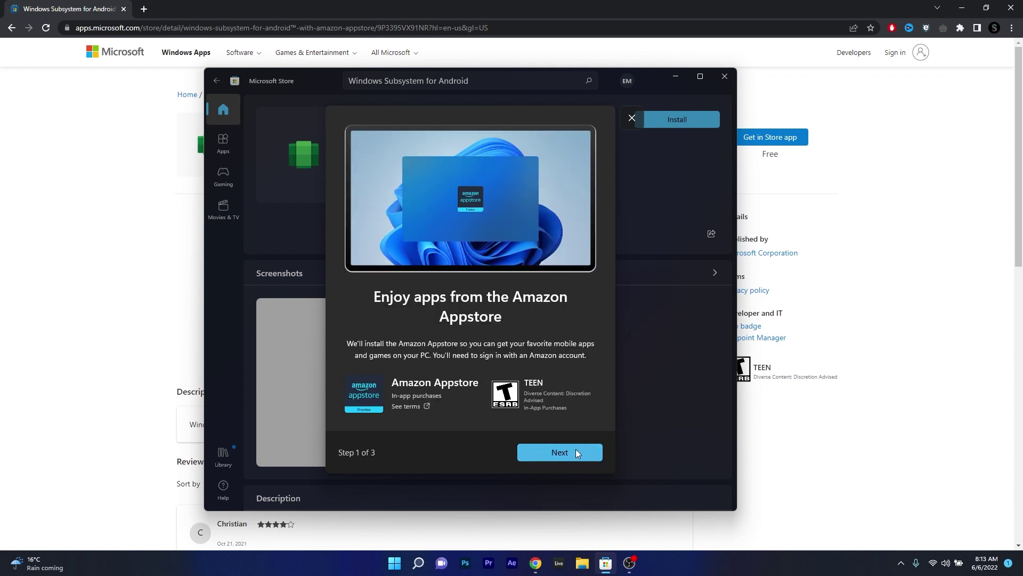
pyautogui.click(575, 453)
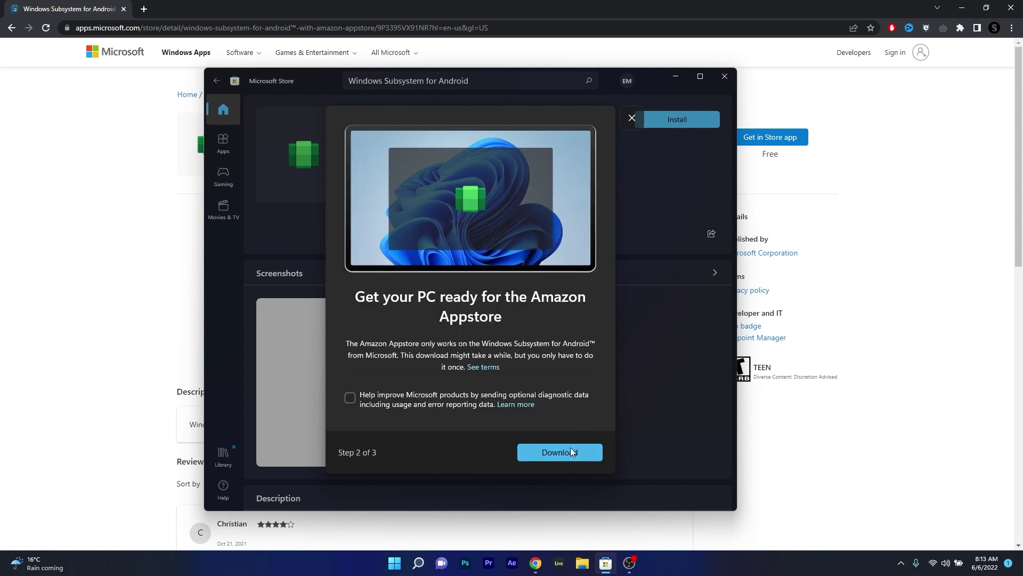
pyautogui.click(552, 452)
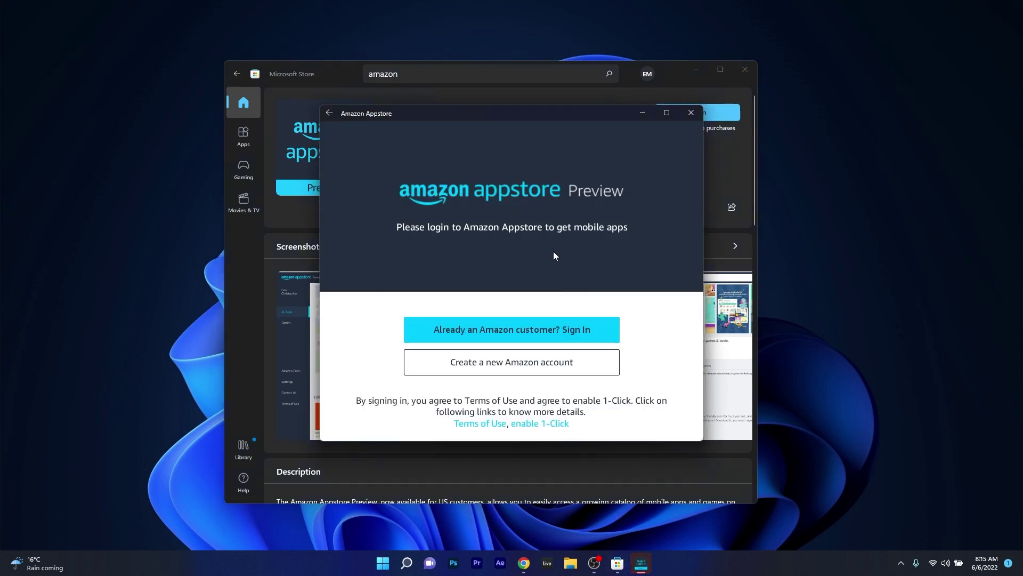
# Choose 'Already an Amazon customer? Sign In' to load the Amazon Sign-In form
pyautogui.click(557, 327)
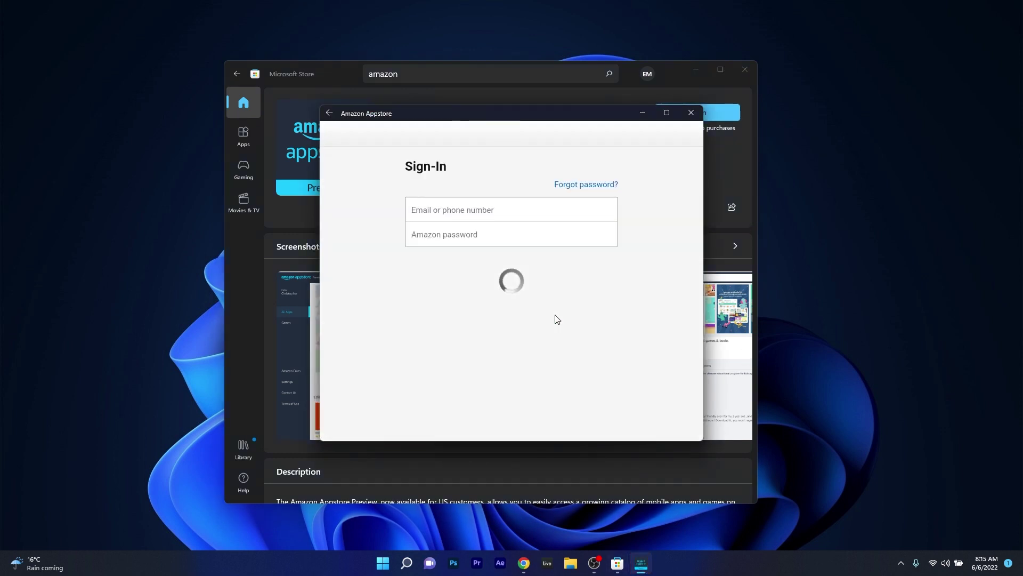